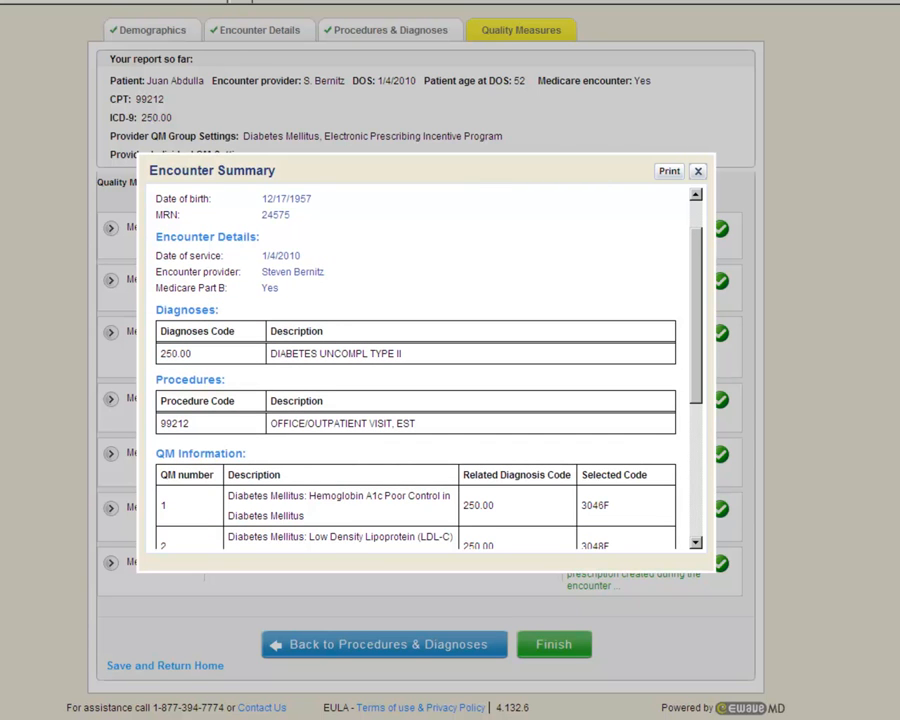
Review the completed encounter's summary down to its quality measure codes, and open a new encounter from it
{"action": "scroll", "coordinate": [415, 370], "scroll_direction": "down", "scroll_amount": 5}
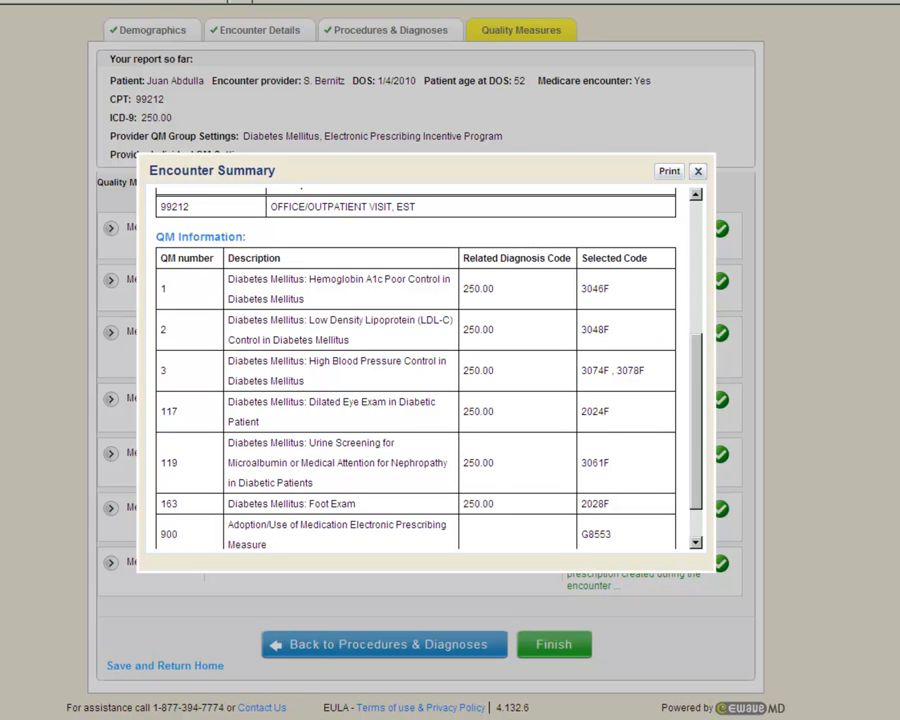
{"action": "scroll", "coordinate": [415, 370], "scroll_direction": "down", "scroll_amount": 1}
{"action": "scroll", "coordinate": [415, 370], "scroll_direction": "up", "scroll_amount": 9}
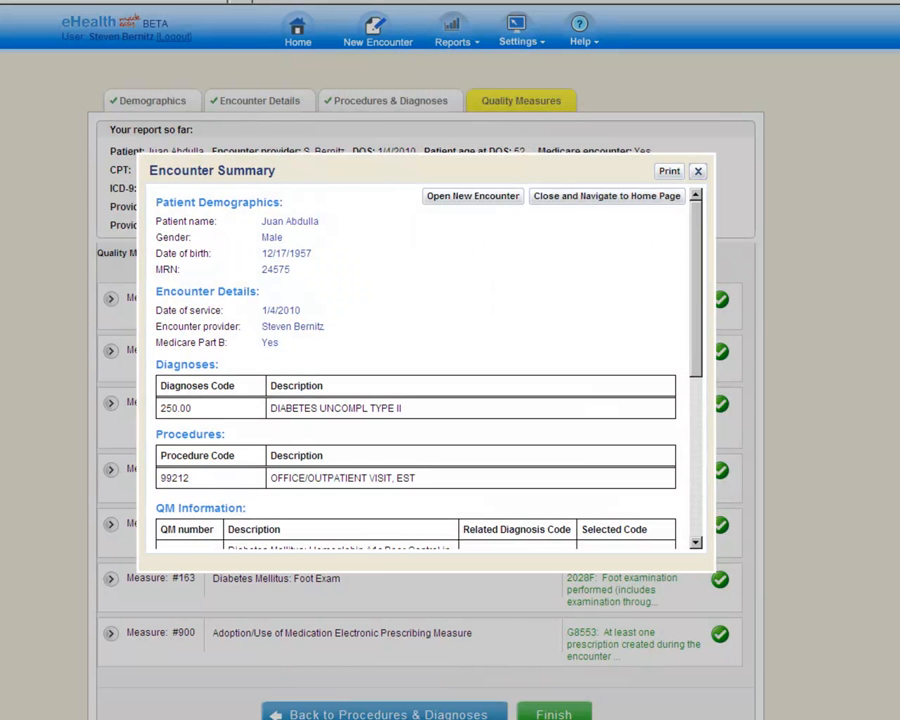
{"action": "left_click", "coordinate": [476, 196]}
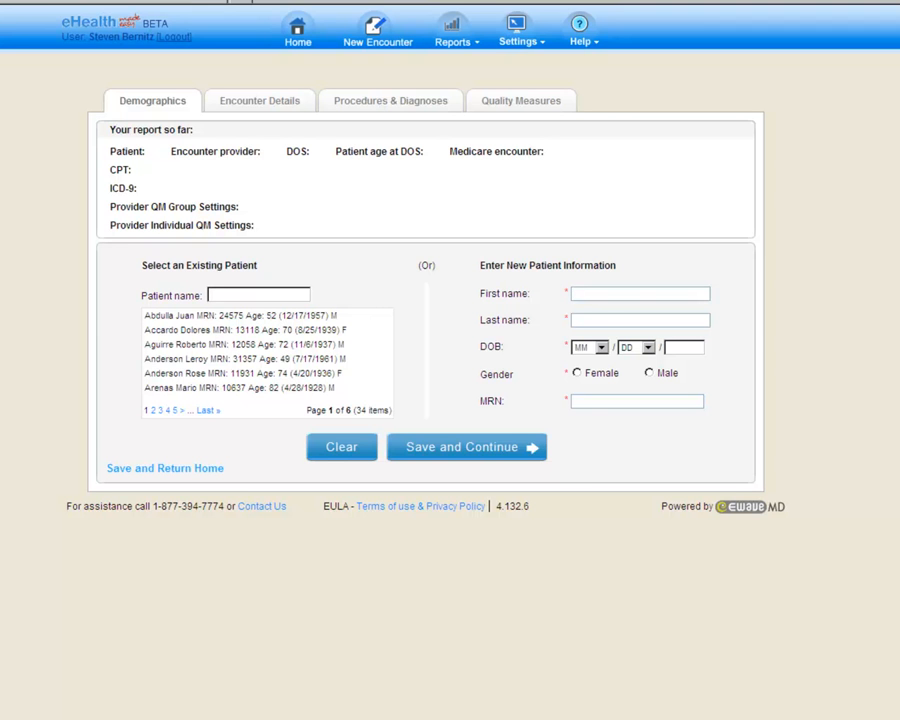
Open the Quality Measures Compliance report and switch to the 2010 eRx Incentive Program report
{"action": "mouse_move", "coordinate": [453, 36]}
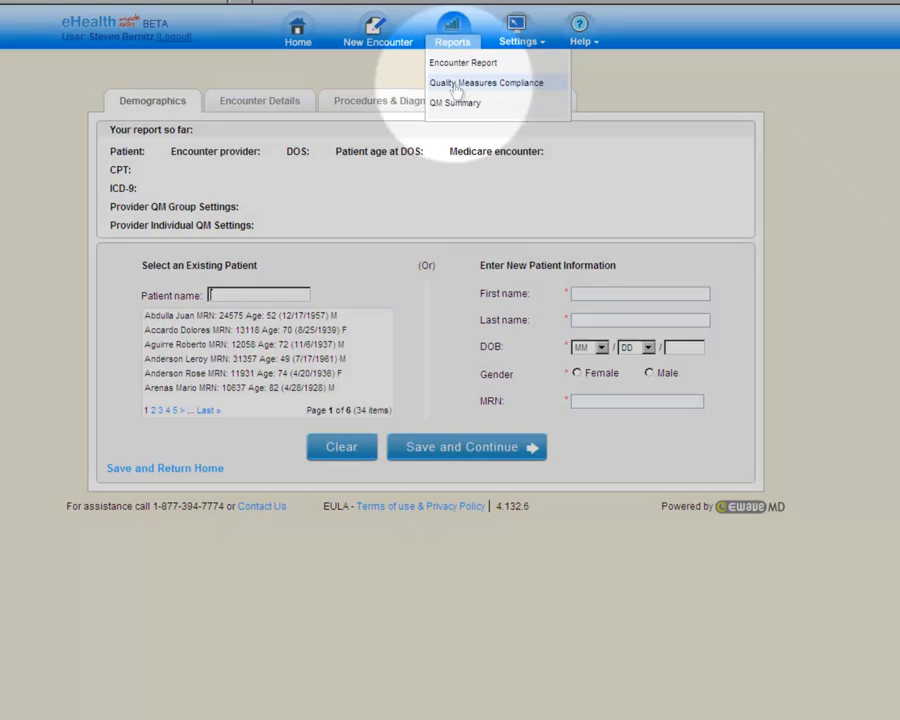
{"action": "left_click", "coordinate": [455, 86]}
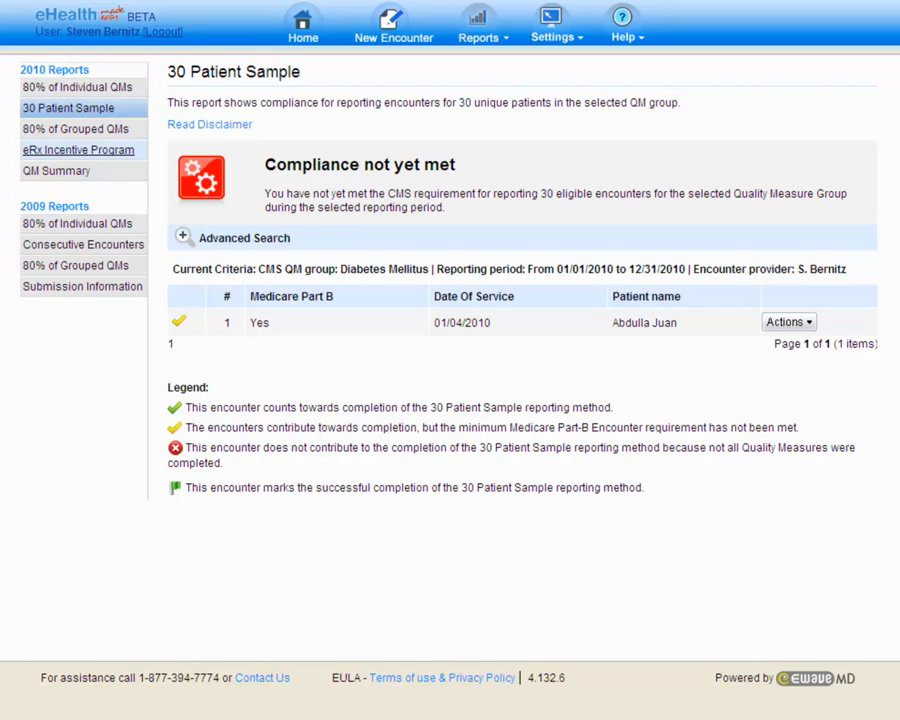
{"action": "left_click", "coordinate": [108, 153]}
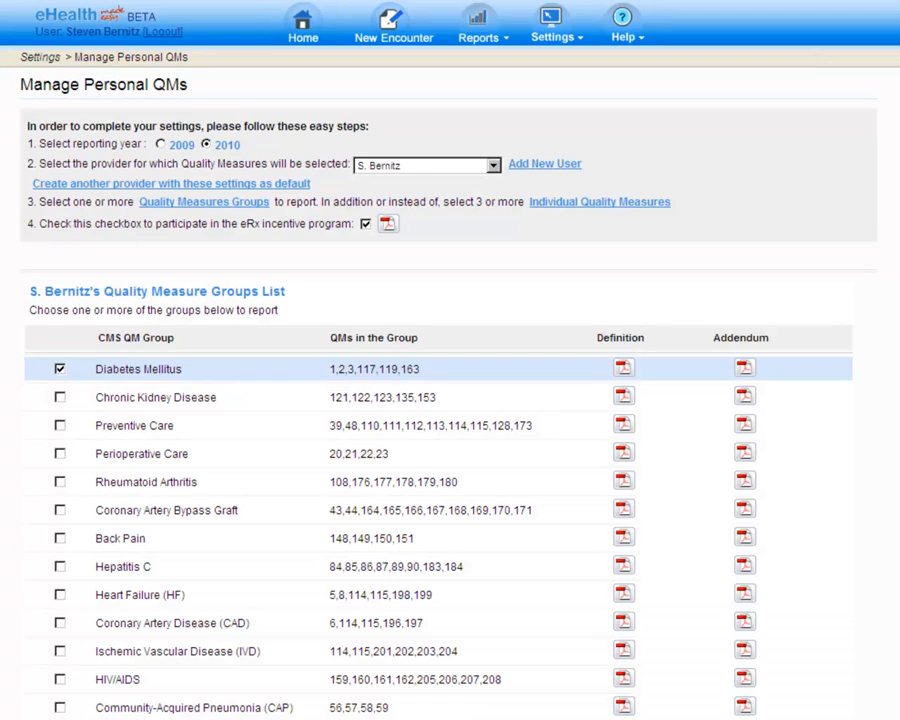
Deselect the Diabetes Mellitus measure group and select individual quality measures 12, 14, 18 and 19 for the 2010 reporting year
{"action": "left_click", "coordinate": [60, 369]}
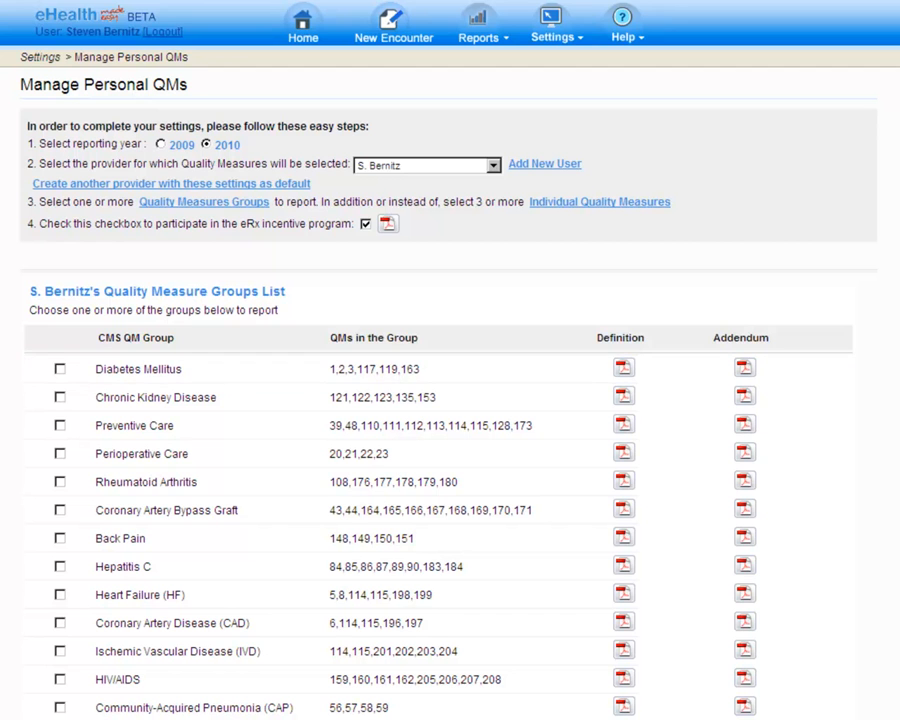
{"action": "left_click", "coordinate": [600, 202]}
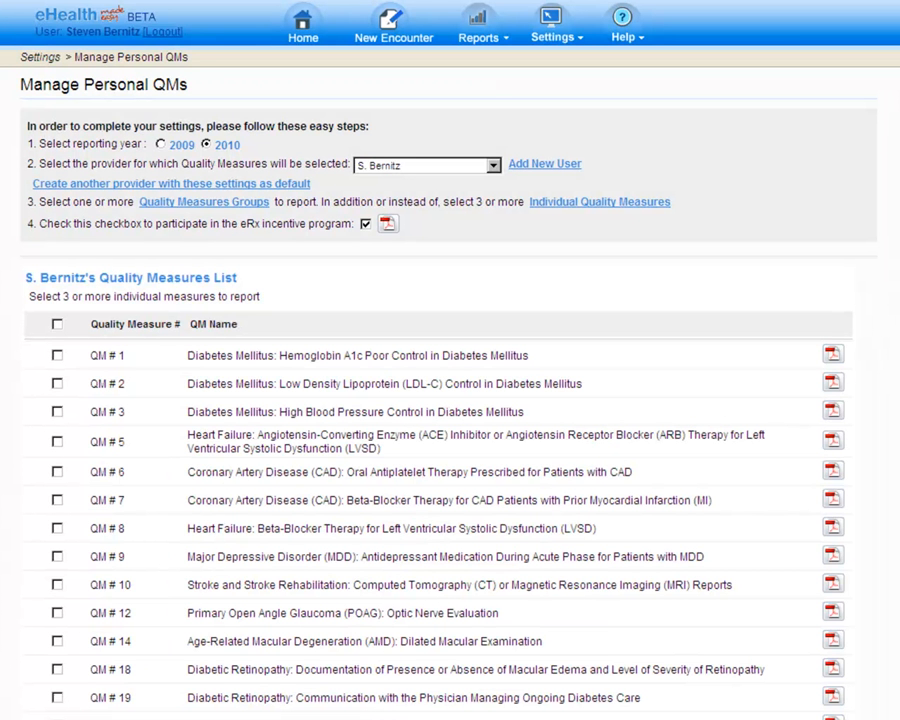
{"action": "scroll", "coordinate": [450, 400], "scroll_direction": "down", "scroll_amount": 2}
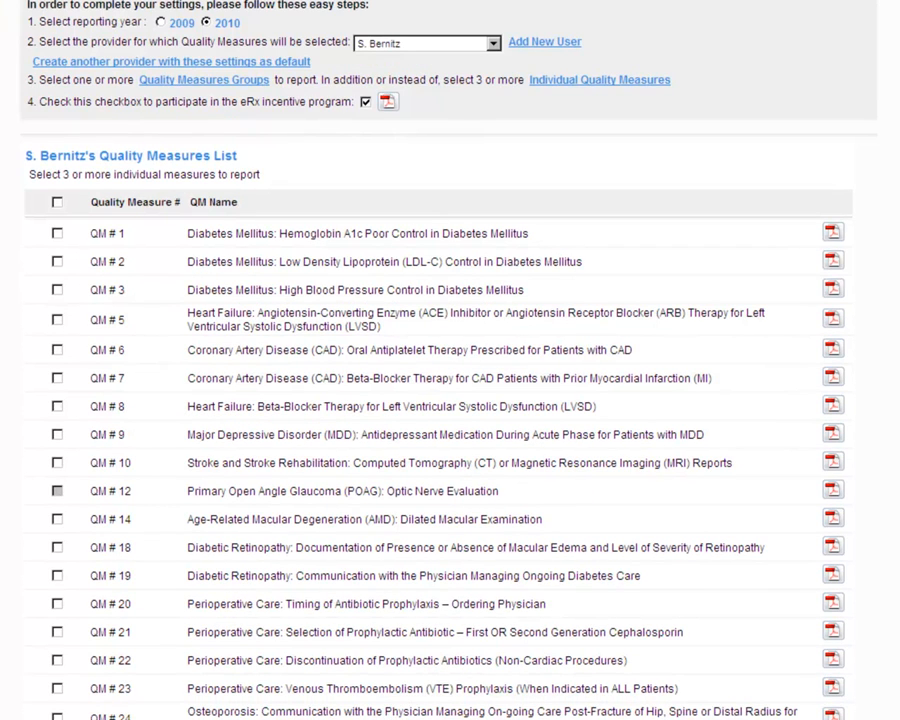
{"action": "left_click", "coordinate": [57, 491]}
{"action": "left_click", "coordinate": [57, 519]}
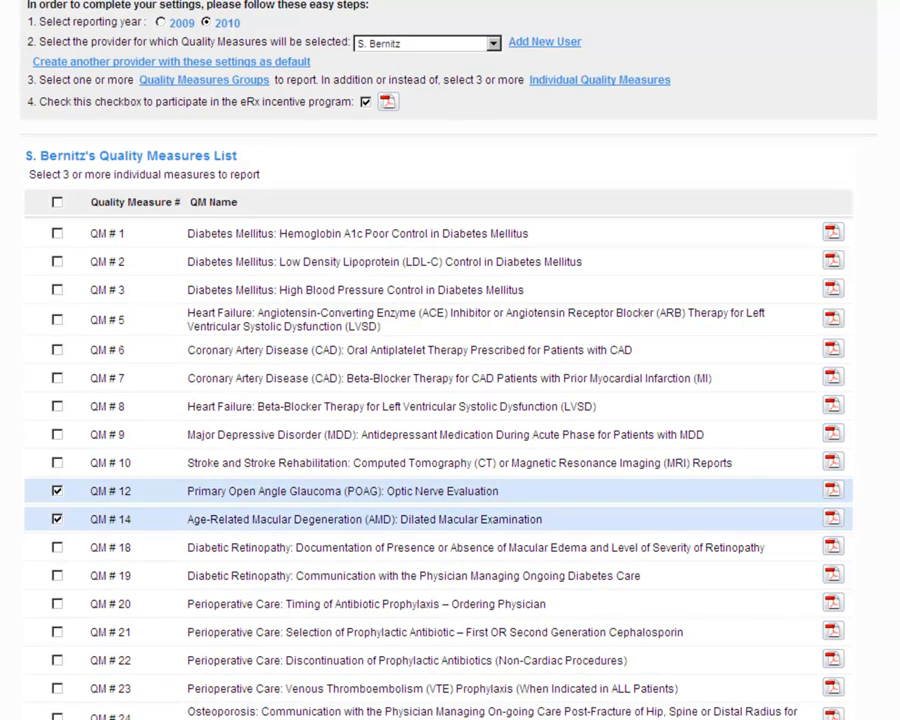
{"action": "left_click", "coordinate": [57, 547]}
{"action": "left_click", "coordinate": [57, 575]}
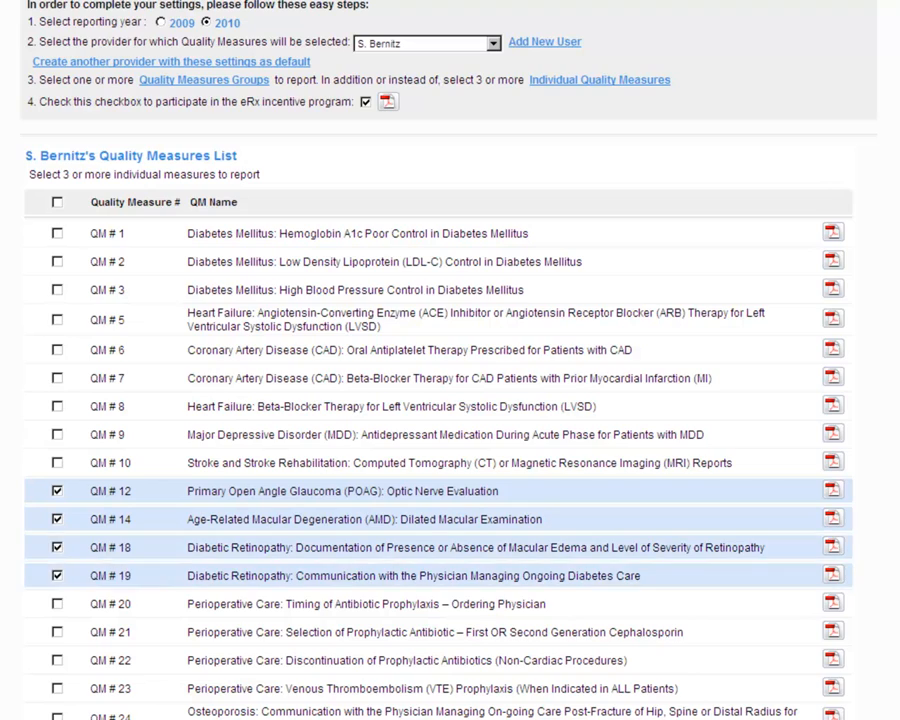
Add individual quality measures 140 (AMD antioxidant counseling) and 141 (POAG intraocular pressure reduction) to the provider's selection
{"action": "scroll", "coordinate": [57, 575], "scroll_direction": "down", "scroll_amount": 7}
{"action": "scroll", "coordinate": [57, 400], "scroll_direction": "down", "scroll_amount": 20}
{"action": "left_click", "coordinate": [57, 117]}
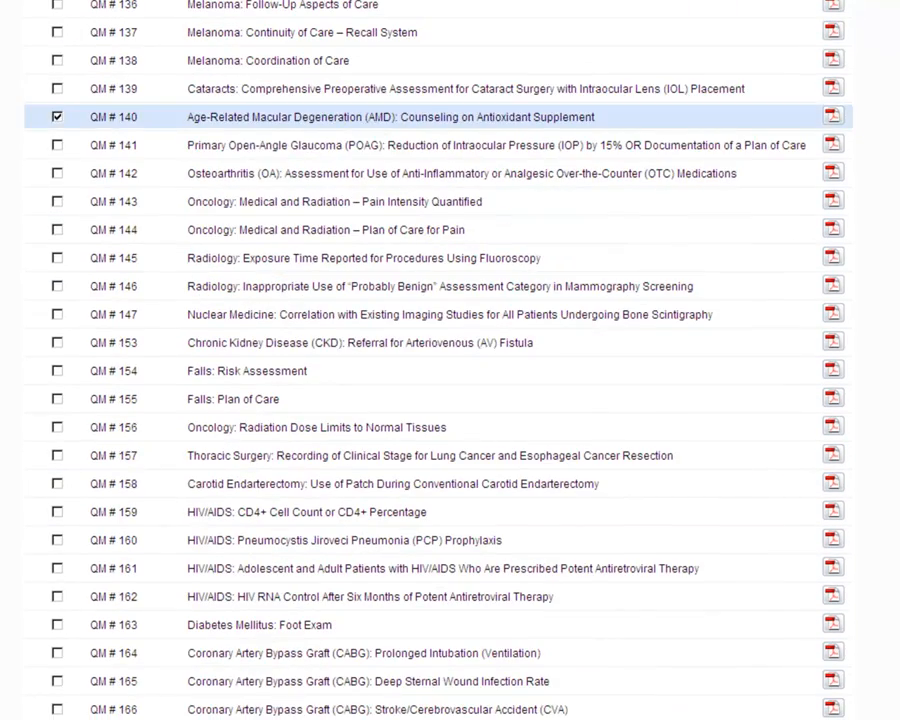
{"action": "left_click", "coordinate": [57, 145]}
{"action": "scroll", "coordinate": [57, 145], "scroll_direction": "up", "scroll_amount": 20}
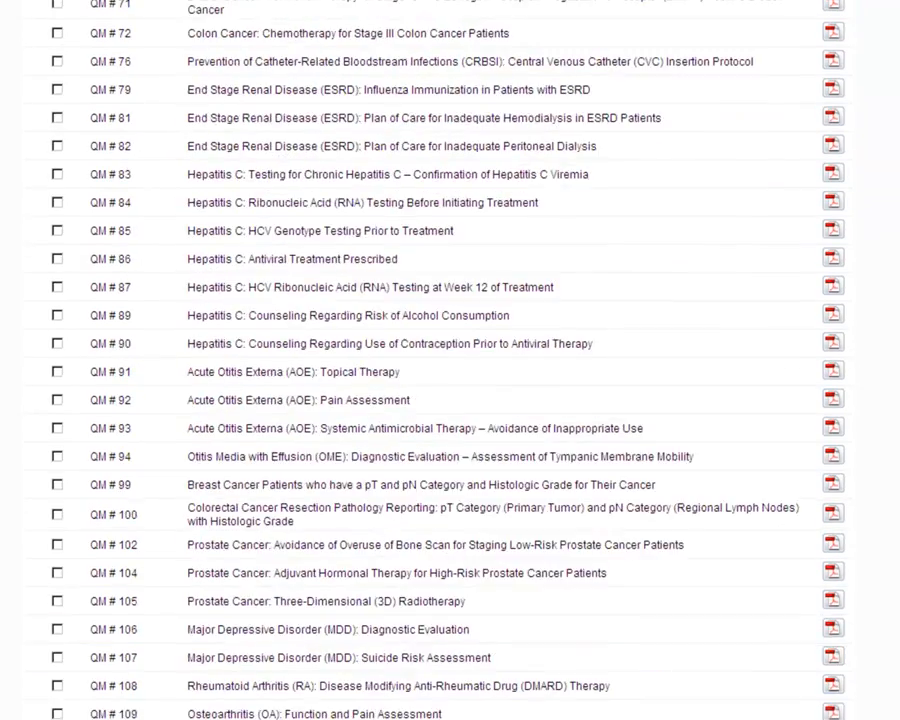
{"action": "scroll", "coordinate": [450, 360], "scroll_direction": "up", "scroll_amount": 17}
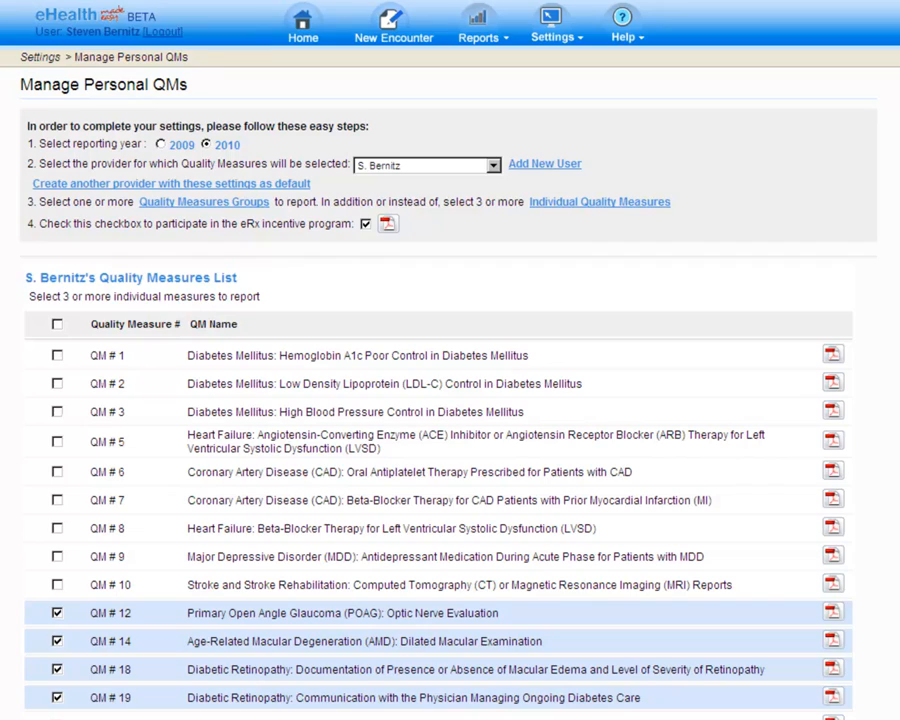
Start a new encounter for the second patient in the existing patient list and save the demographics
{"action": "left_click", "coordinate": [391, 22]}
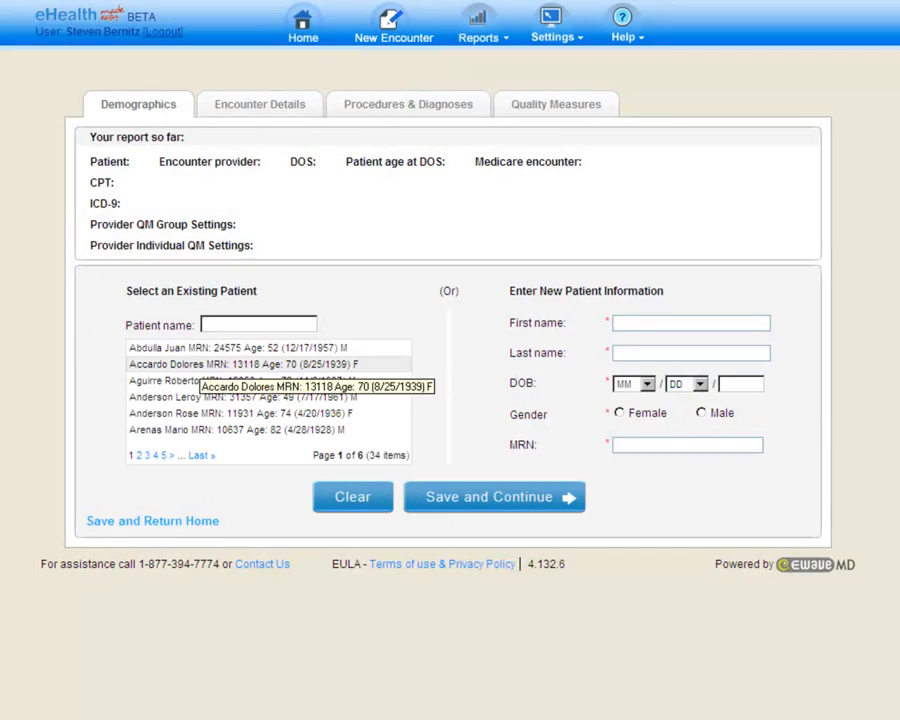
{"action": "left_click", "coordinate": [200, 365]}
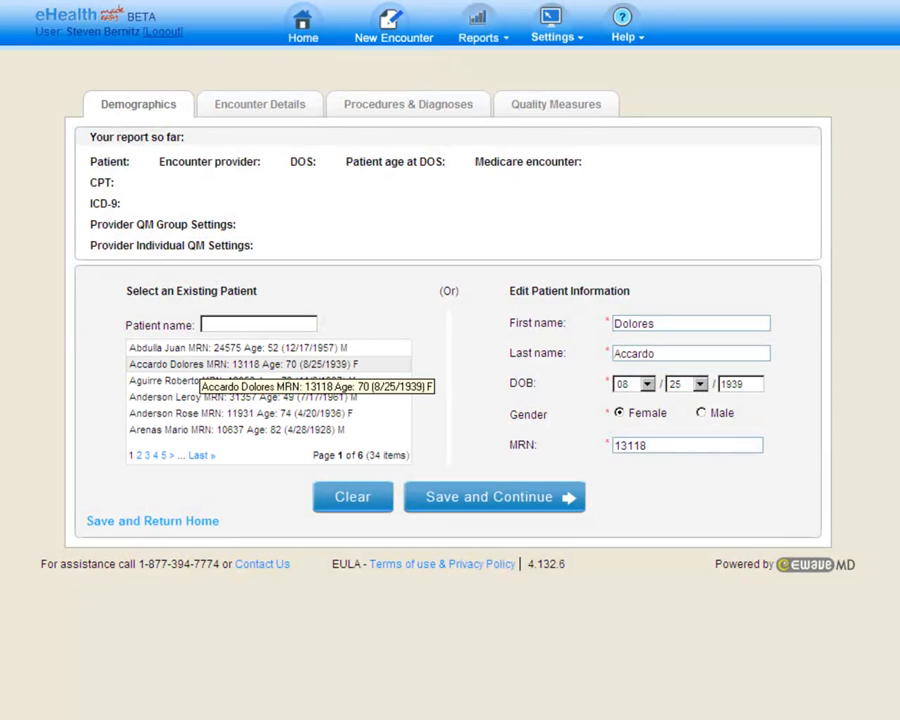
{"action": "left_click", "coordinate": [460, 500]}
Set the date of service to 01/10/2010, mark the encounter as Medicare Part B, and save the encounter details
{"action": "left_click", "coordinate": [329, 381]}
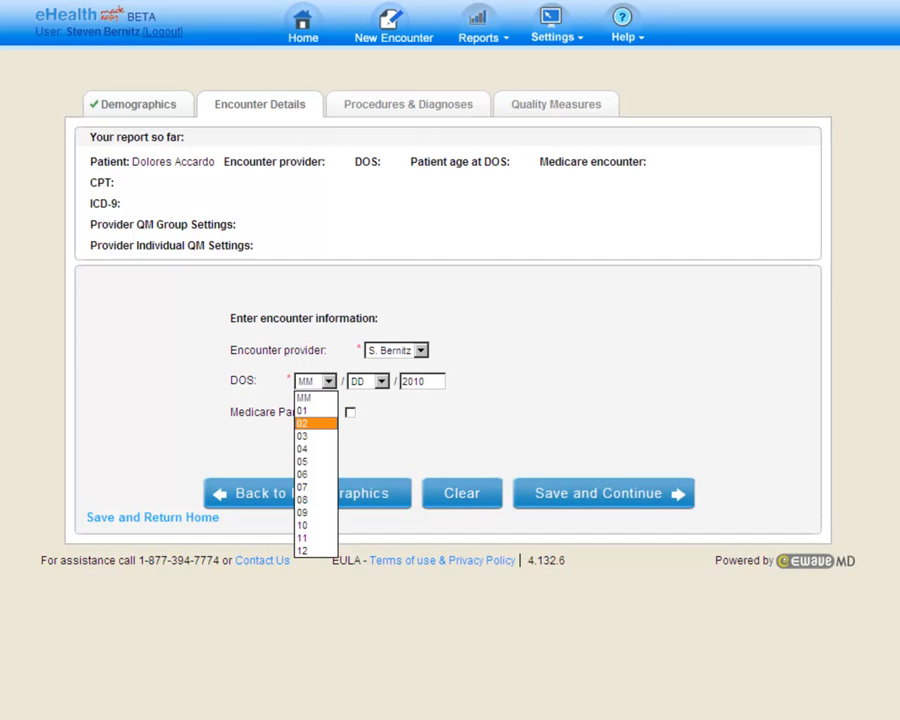
{"action": "left_click", "coordinate": [315, 410]}
{"action": "left_click", "coordinate": [382, 381]}
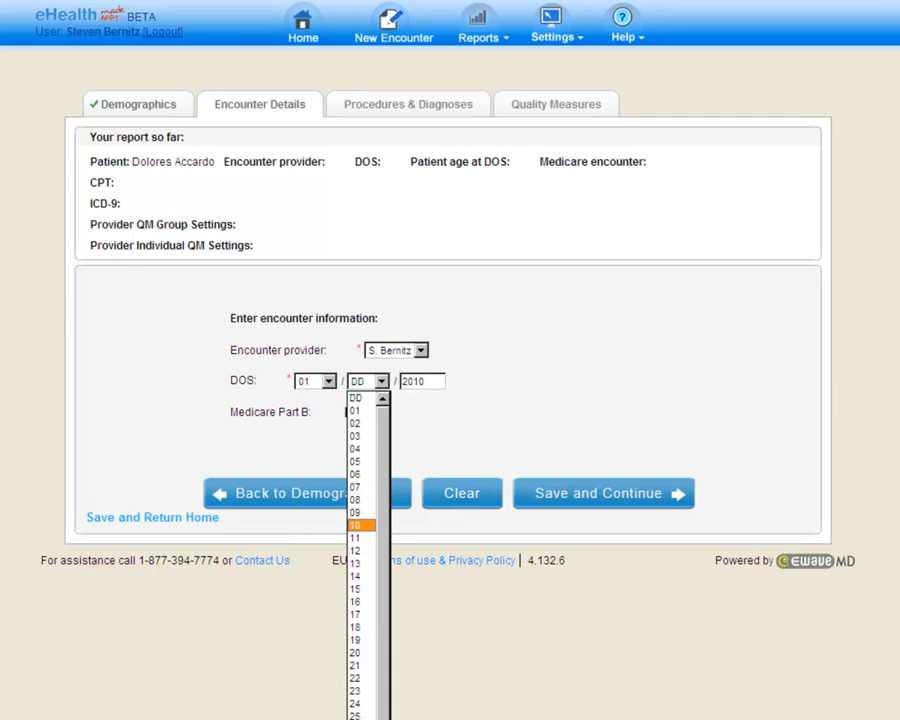
{"action": "left_click", "coordinate": [356, 525]}
{"action": "left_click", "coordinate": [350, 412]}
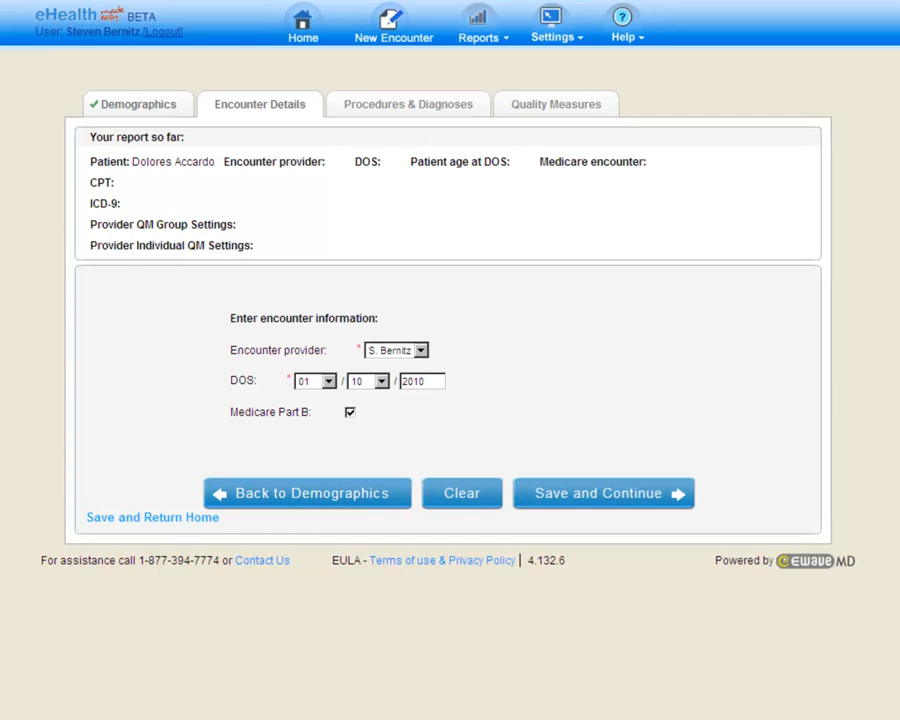
{"action": "left_click", "coordinate": [606, 504]}
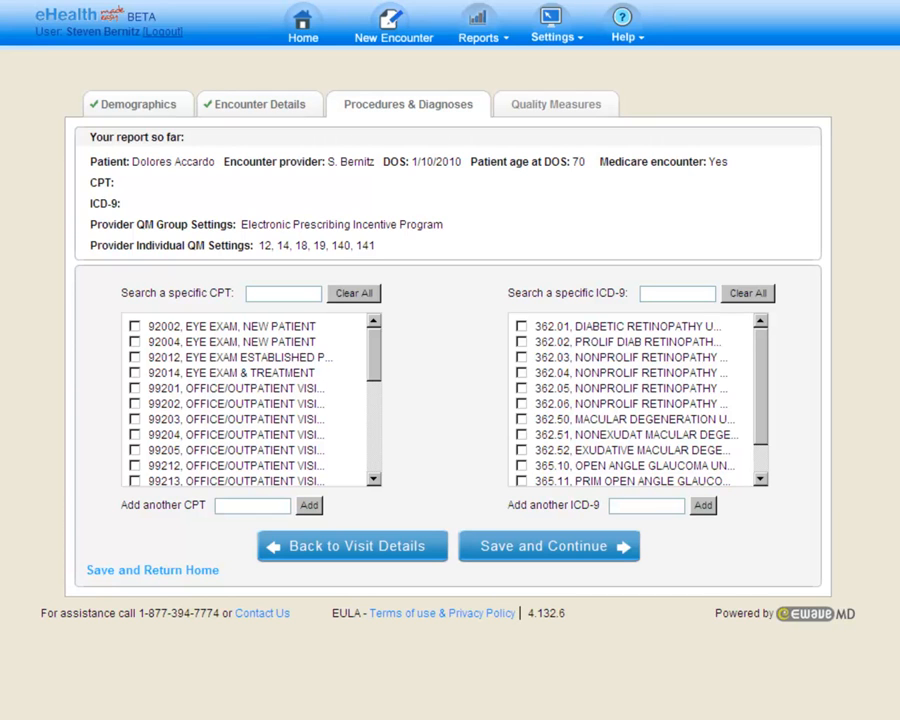
Select procedure code 99213 and diagnosis code 362.01 for the encounter, and continue to the quality measures
{"action": "left_click", "coordinate": [134, 480]}
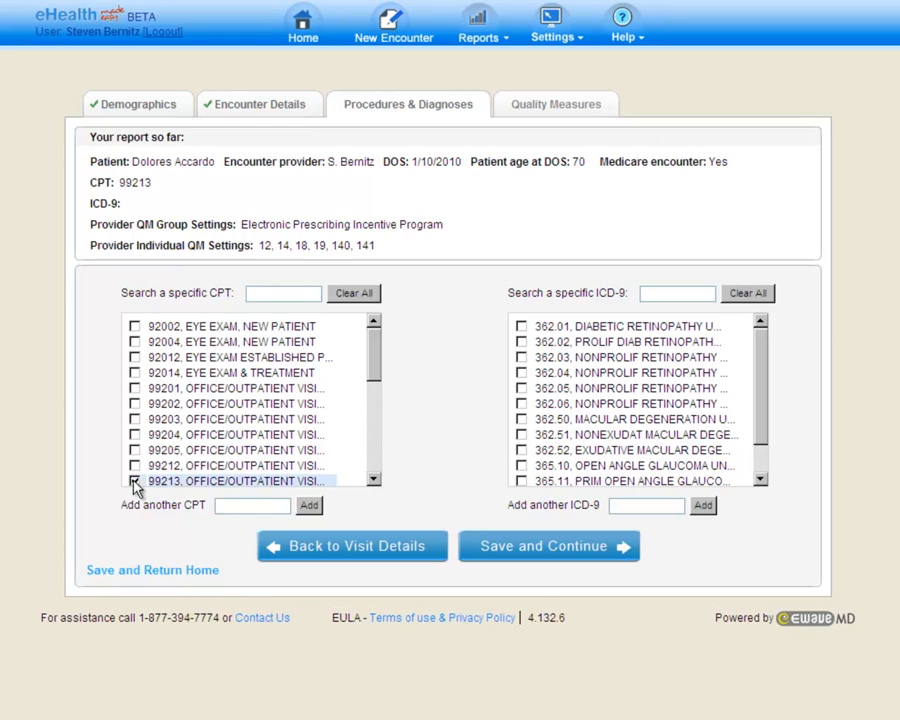
{"action": "left_click", "coordinate": [521, 327]}
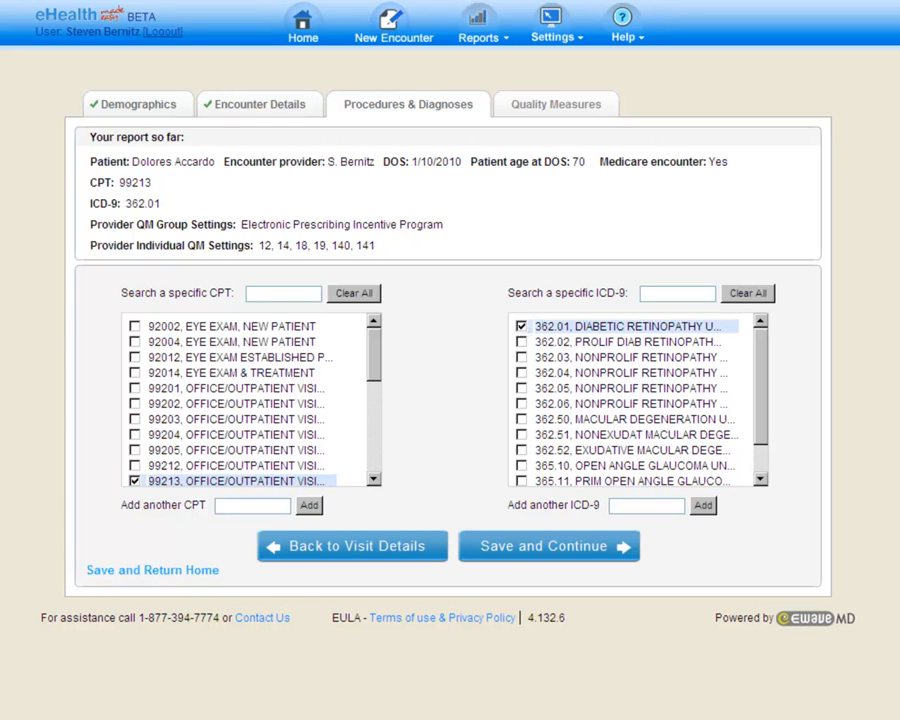
{"action": "left_click", "coordinate": [530, 549]}
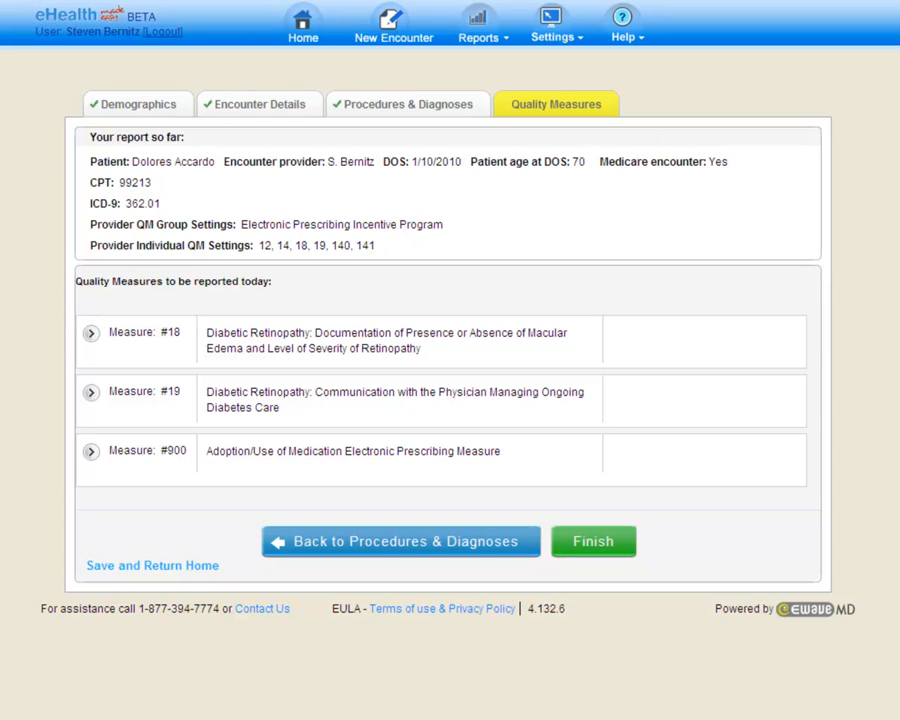
Report 2021F for measure 18, 5010F with G8397 for measure 19 and .NC for measure 900, and finish the encounter
{"action": "left_click", "coordinate": [91, 333]}
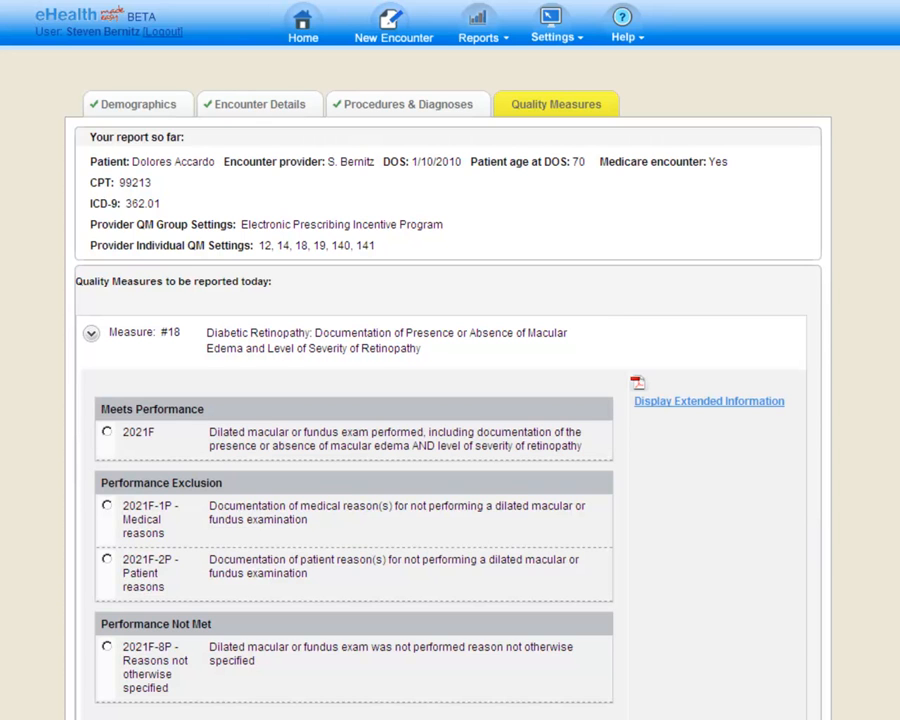
{"action": "left_click", "coordinate": [107, 432]}
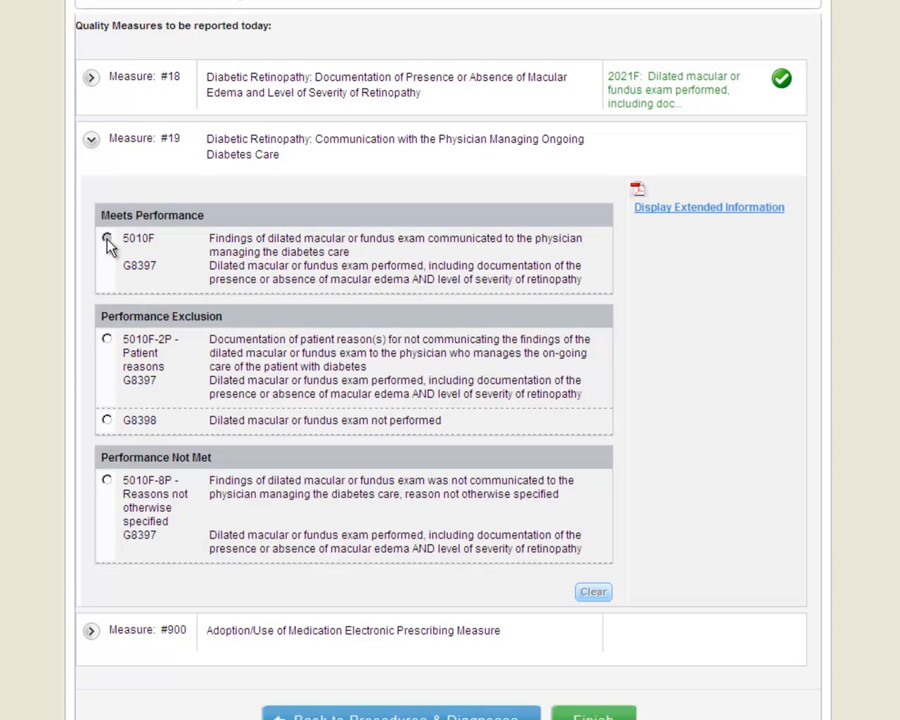
{"action": "left_click", "coordinate": [107, 239]}
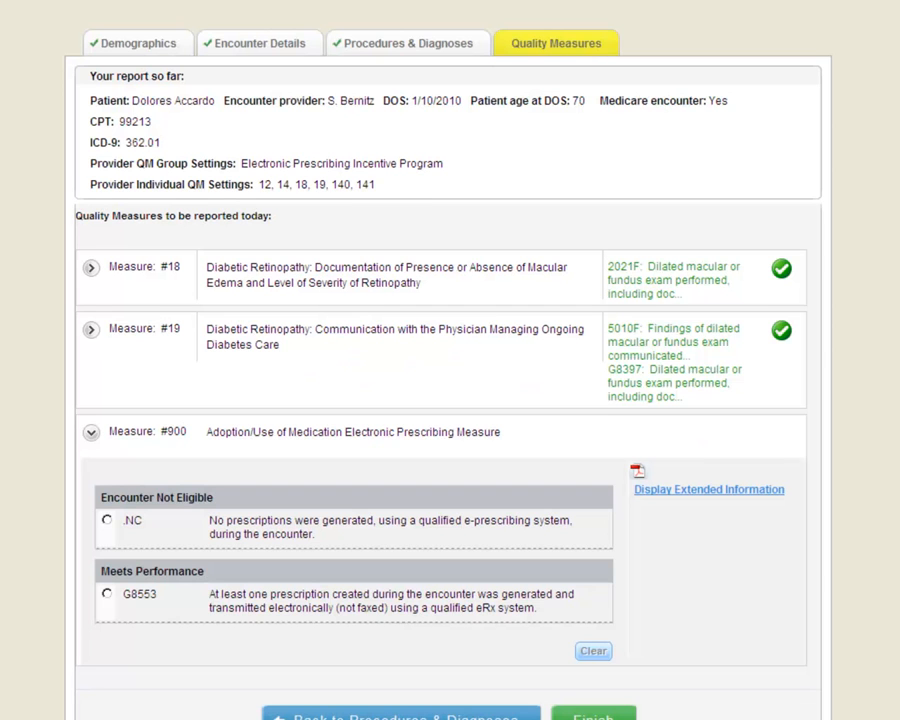
{"action": "left_click", "coordinate": [107, 521]}
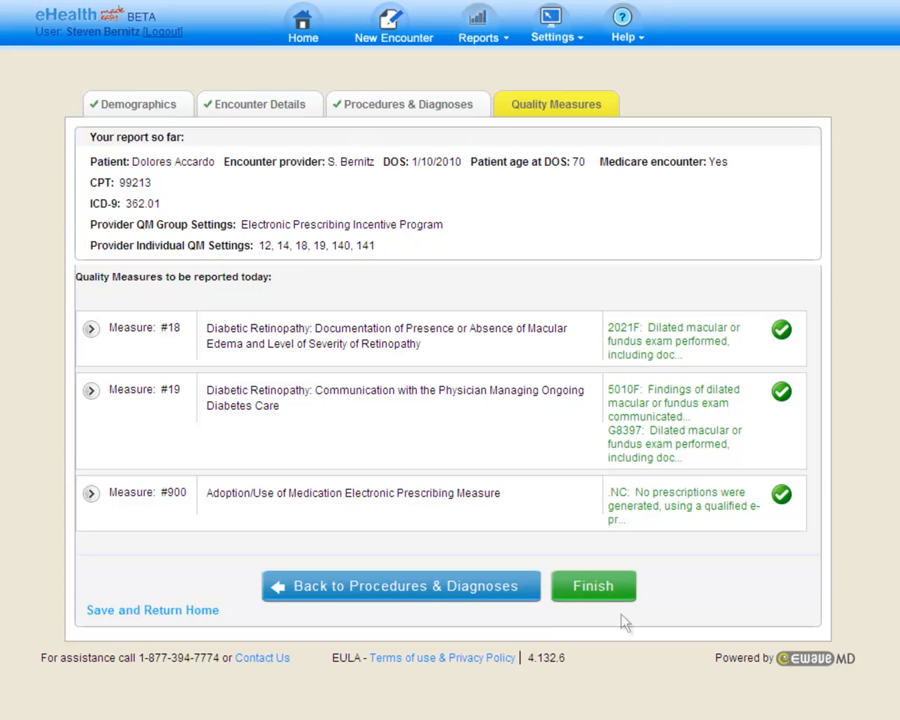
{"action": "left_click", "coordinate": [597, 596]}
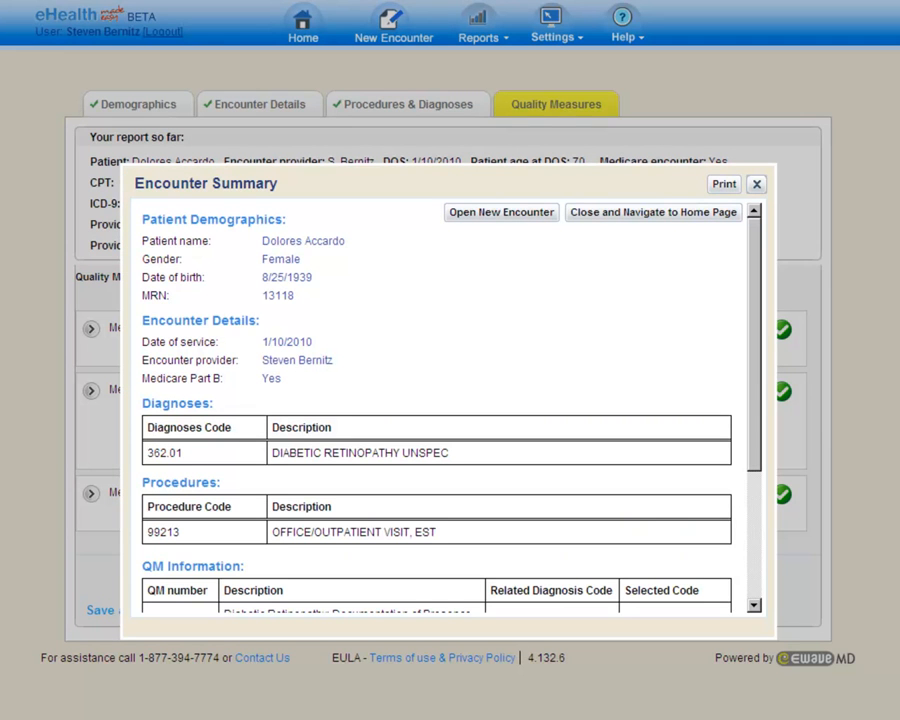
Leave the encounter summary through a new encounter and open the Quality Measures Compliance report
{"action": "left_click", "coordinate": [497, 216]}
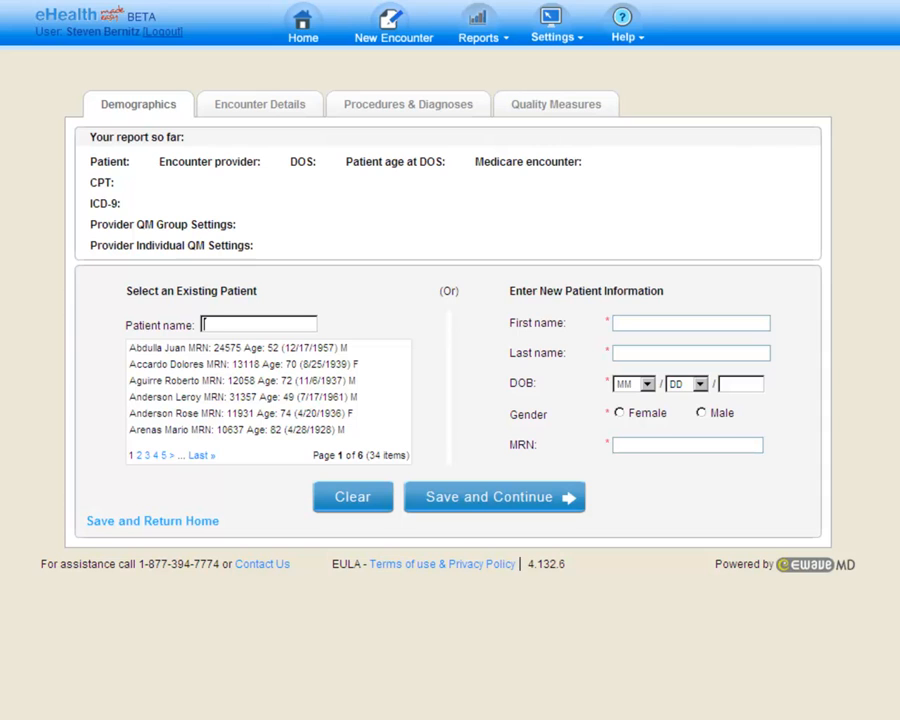
{"action": "left_click", "coordinate": [478, 30]}
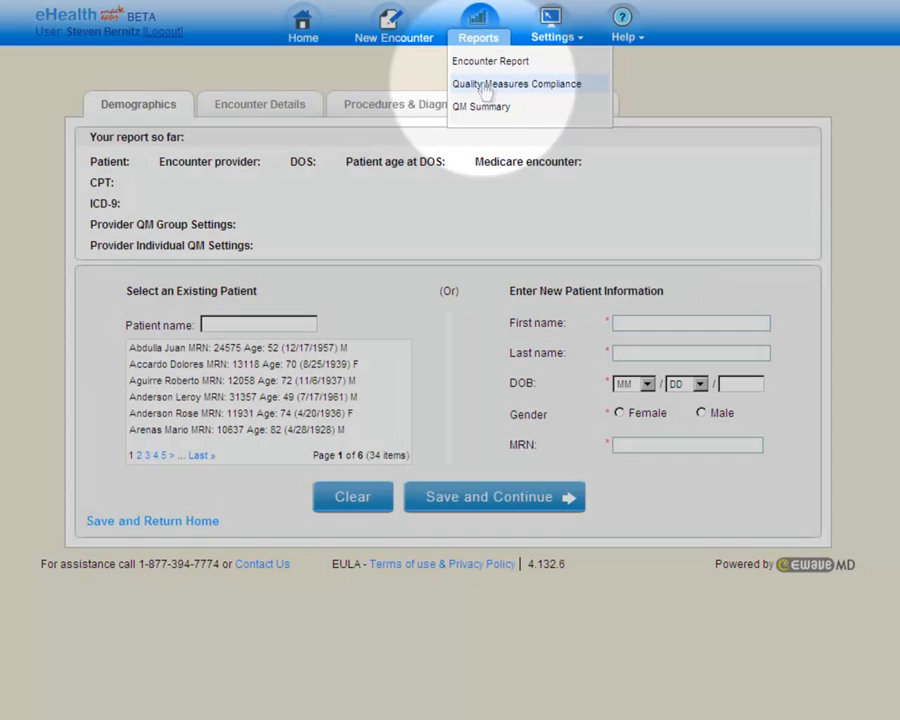
{"action": "left_click", "coordinate": [485, 88]}
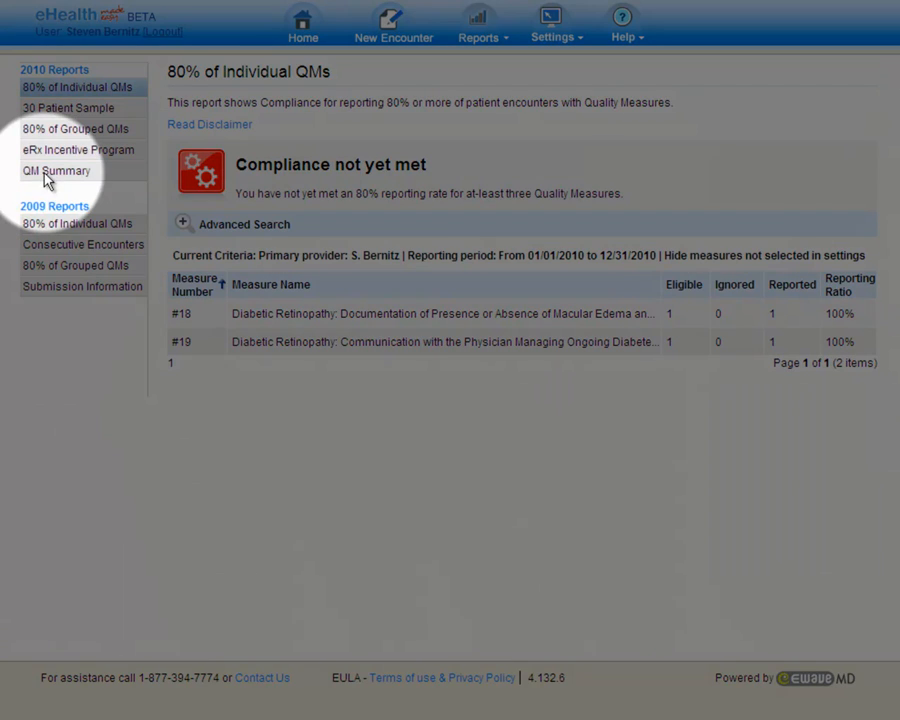
Search the 2010 QM Summary report for the measure name "retinopathy", and return to the home page
{"action": "left_click", "coordinate": [46, 175]}
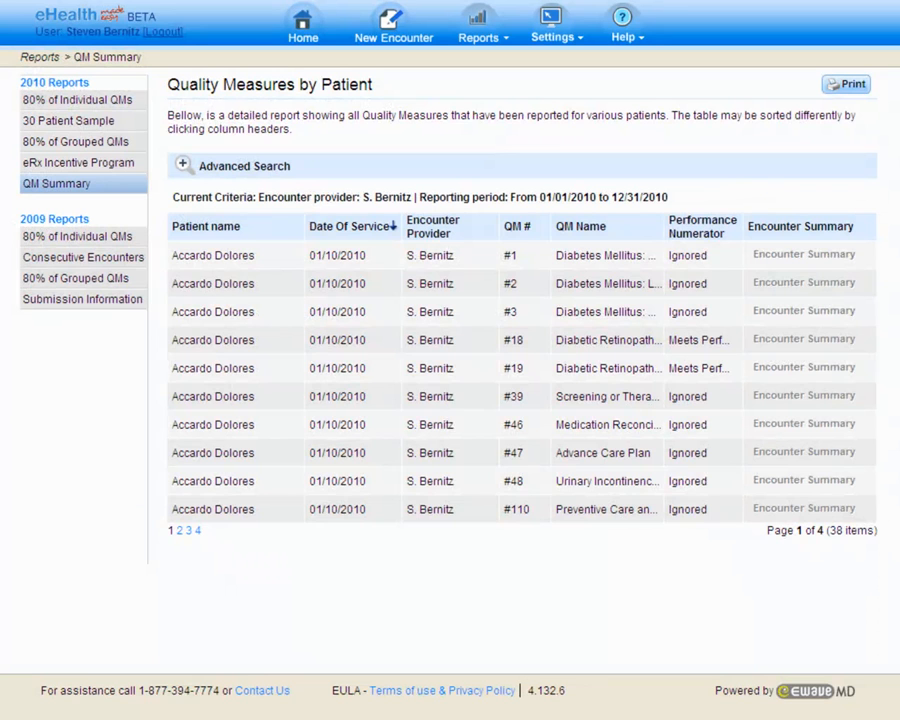
{"action": "left_click", "coordinate": [184, 165]}
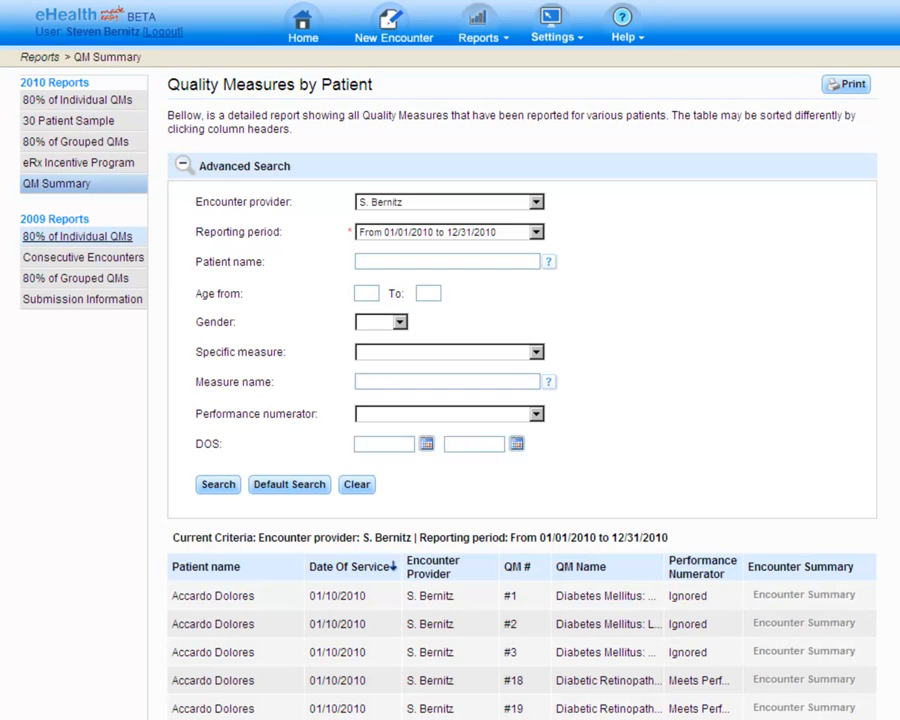
{"action": "left_click", "coordinate": [358, 381]}
{"action": "type", "text": "retinopathy"}
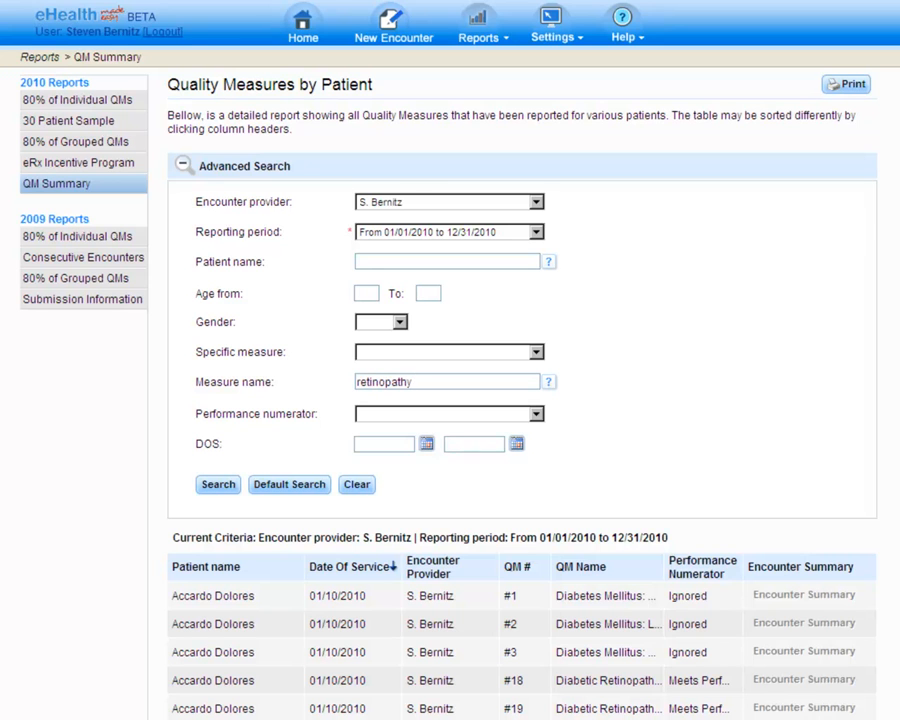
{"action": "key", "text": "Return"}
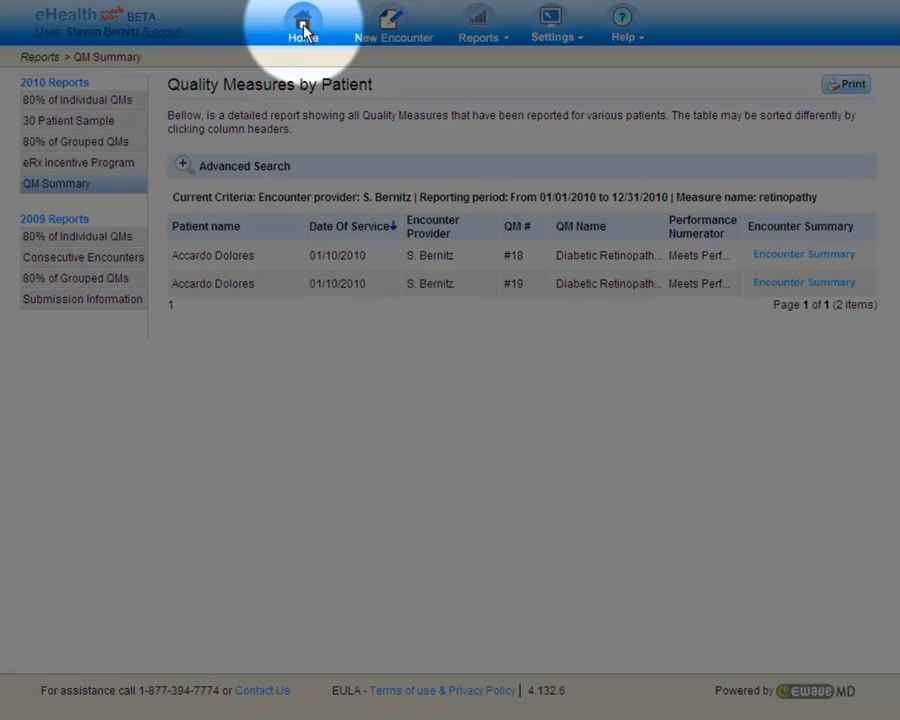
{"action": "left_click", "coordinate": [303, 32]}
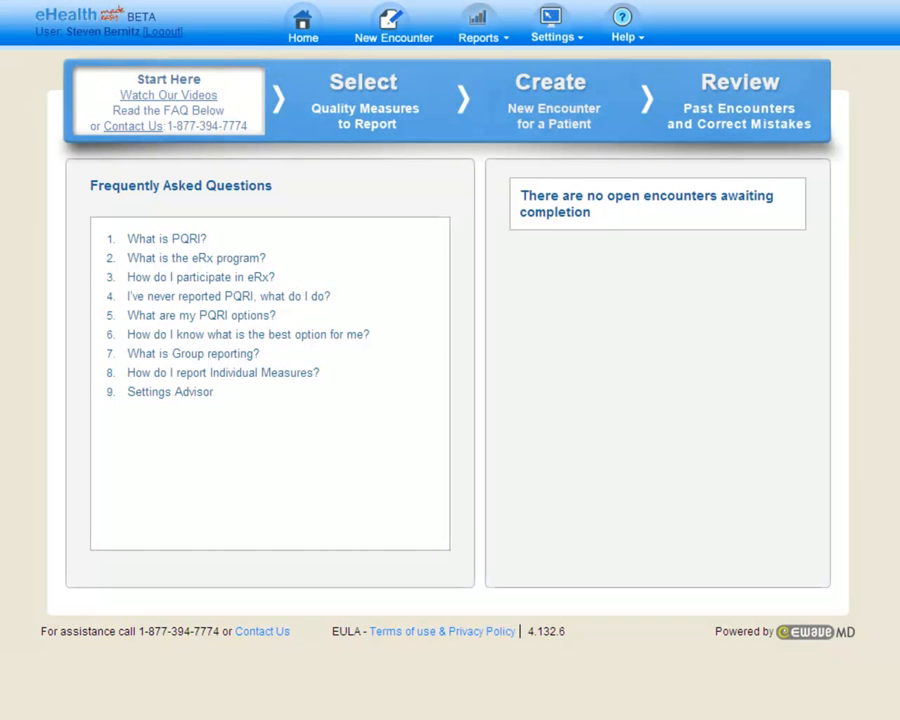